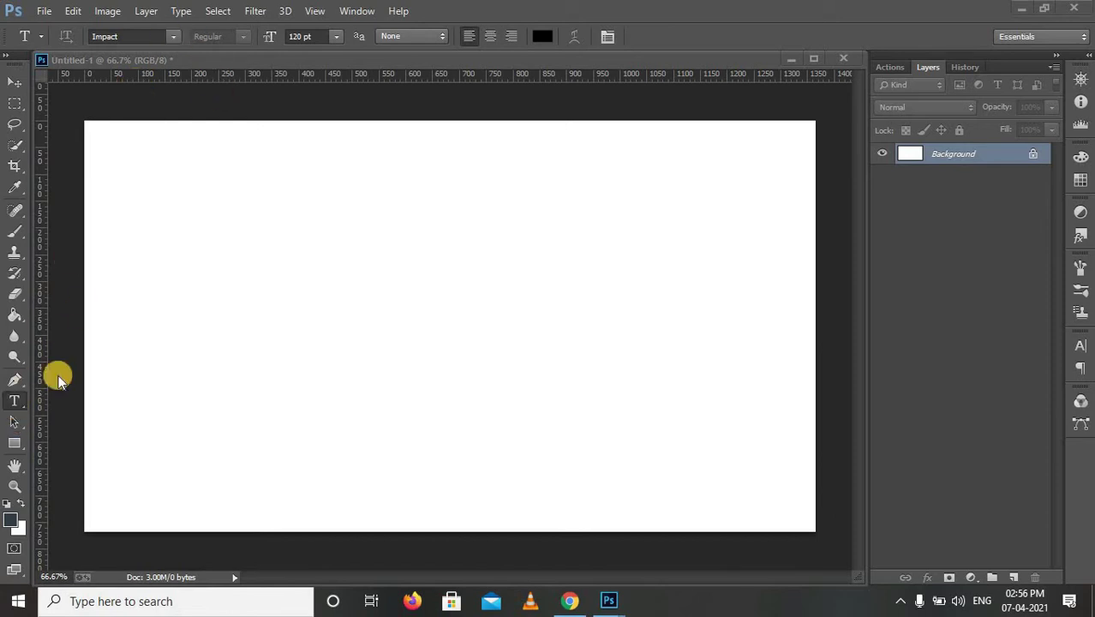
Add the text '64BIT TELUGU GAMING' on the left side of the canvas
click(15, 401)
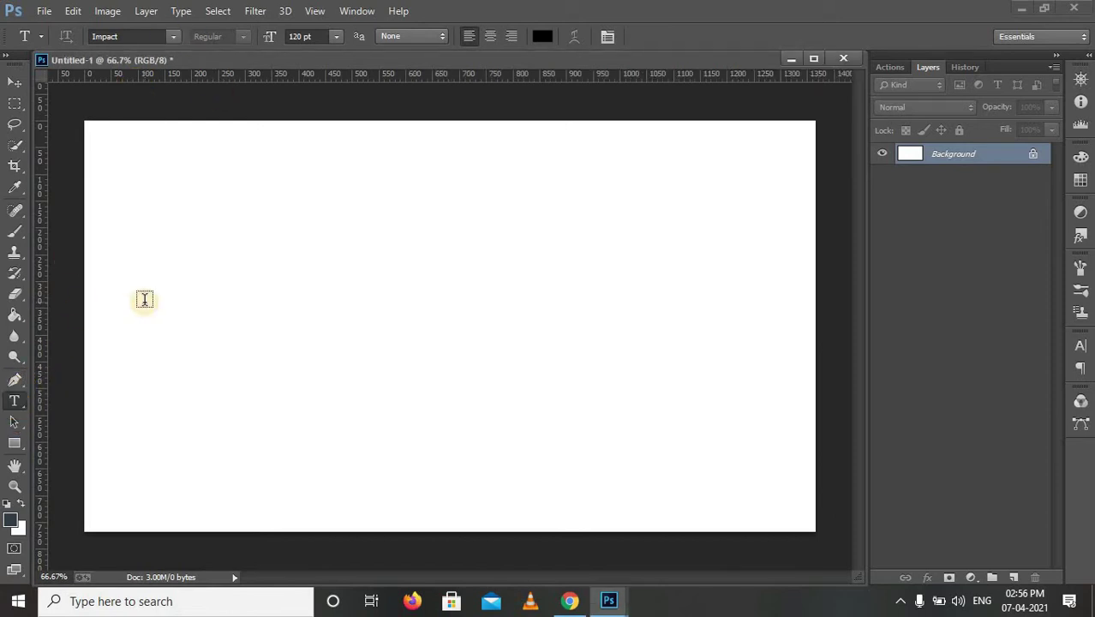
click(166, 335)
text(64bit telugu gaming)
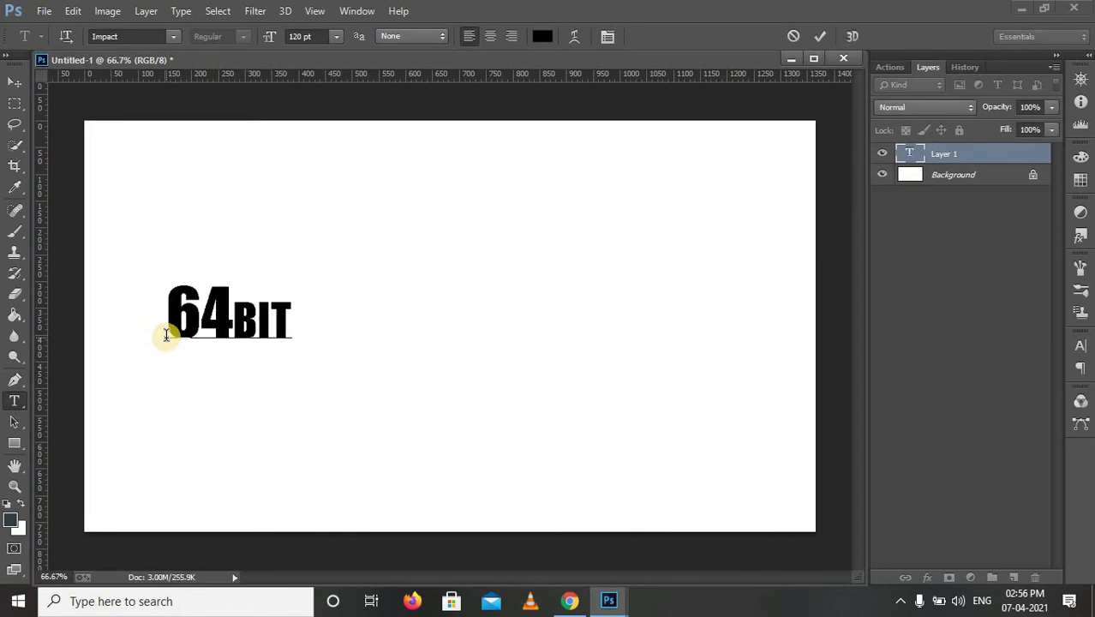
key(ctrl+Return)
Free Transform the title to enlarge it across most of the canvas width
key(ctrl+t)
drag(343, 333, 502, 343)
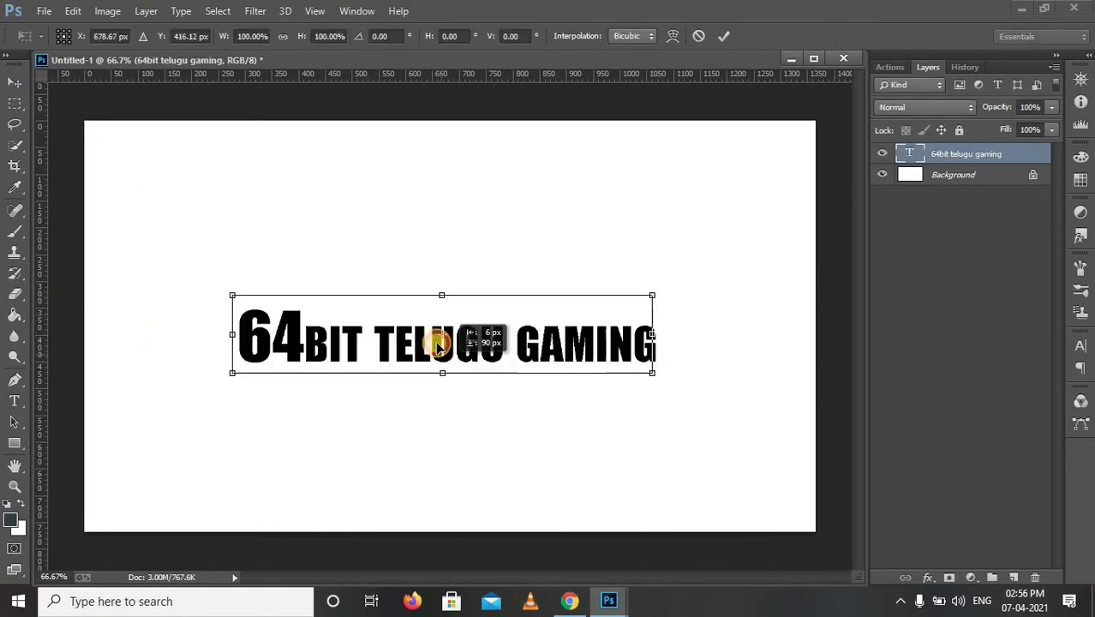
drag(444, 299, 444, 233)
drag(651, 321, 739, 321)
drag(227, 323, 157, 324)
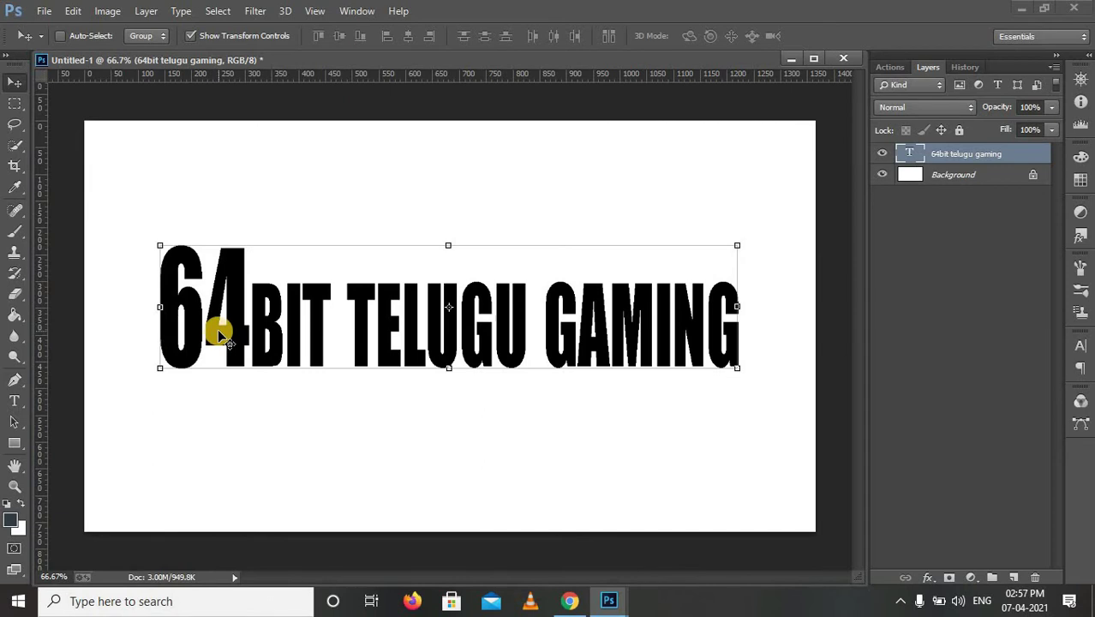
click(958, 175)
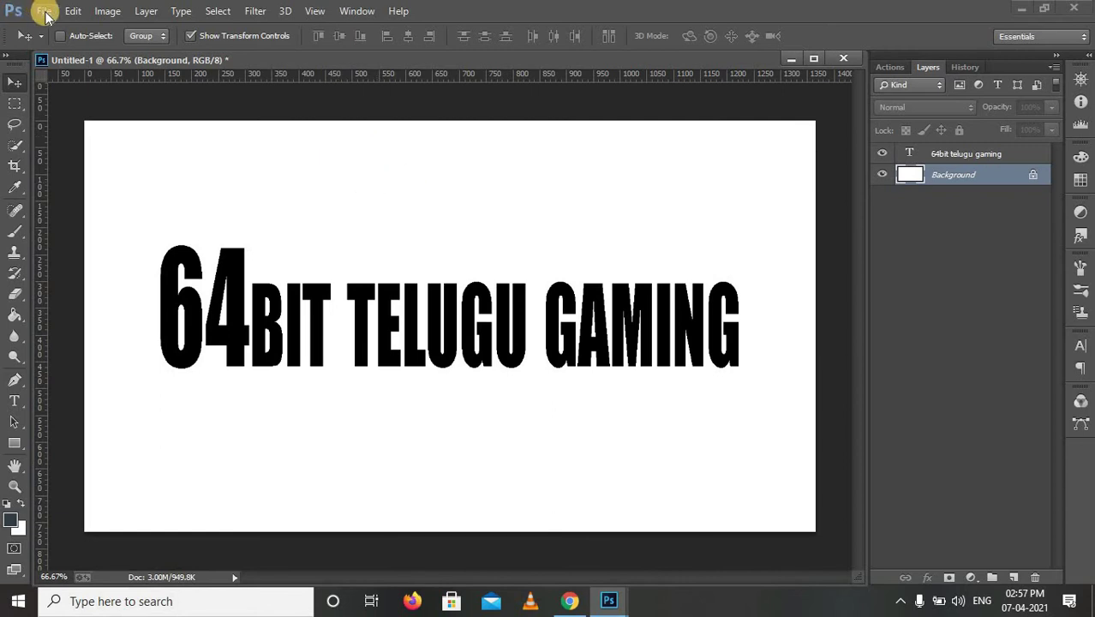
Open the call-of-duty mobile wallpaper from the Images > cod folder
click(44, 11)
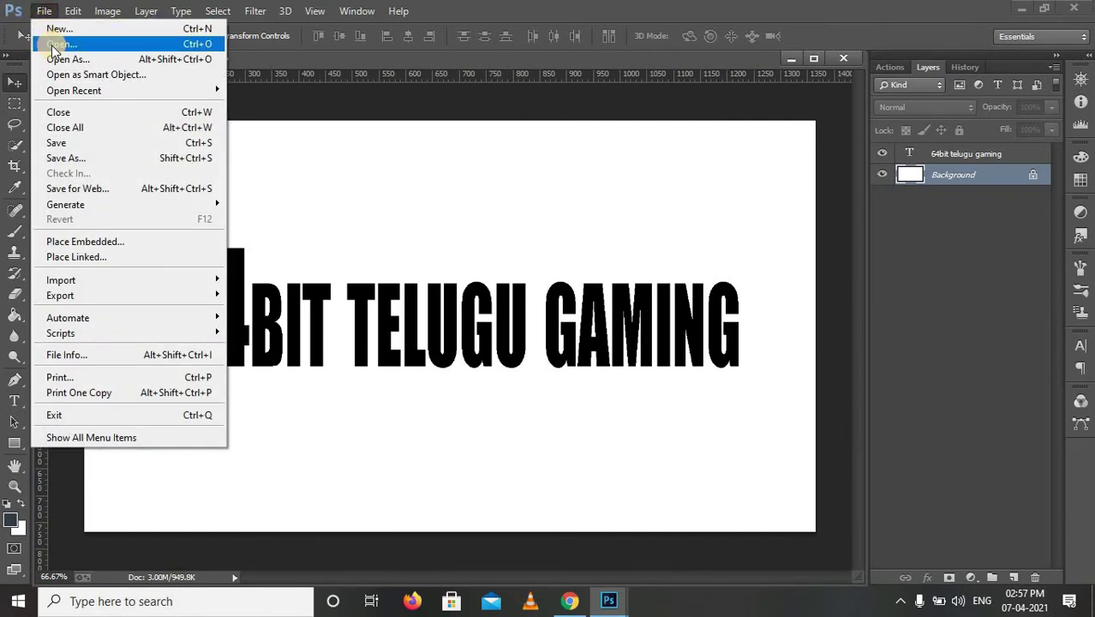
click(65, 44)
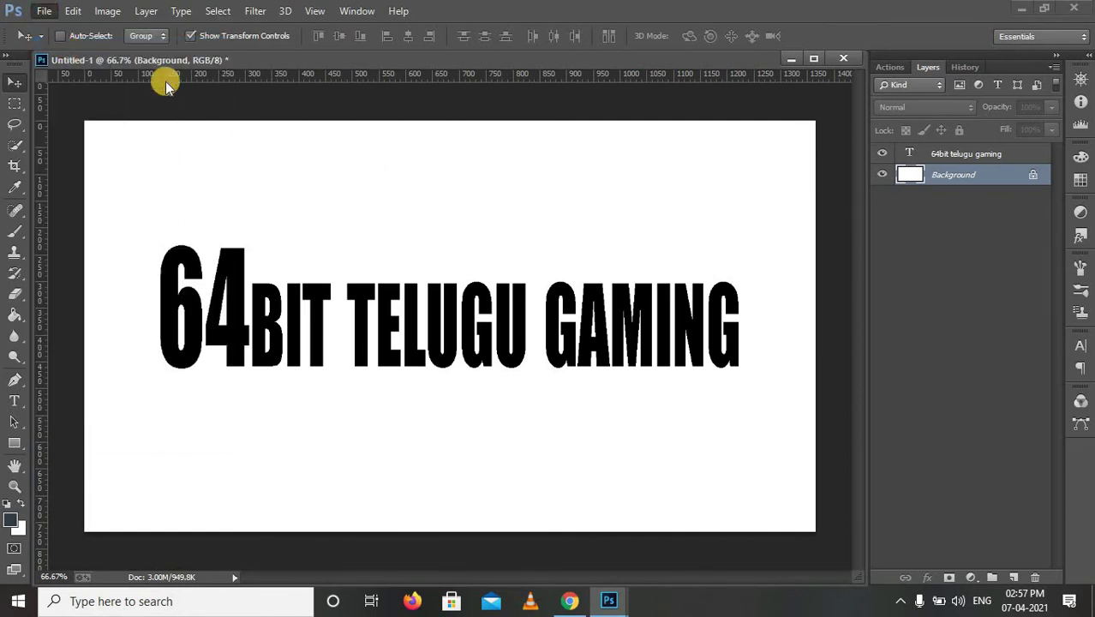
double_click(301, 150)
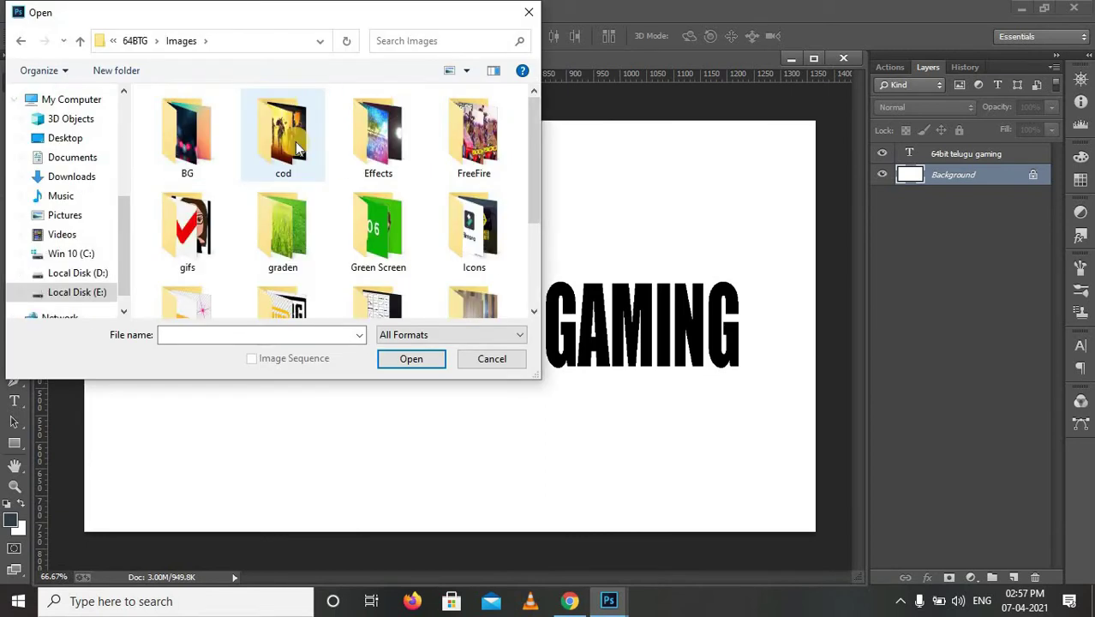
click(297, 150)
click(410, 362)
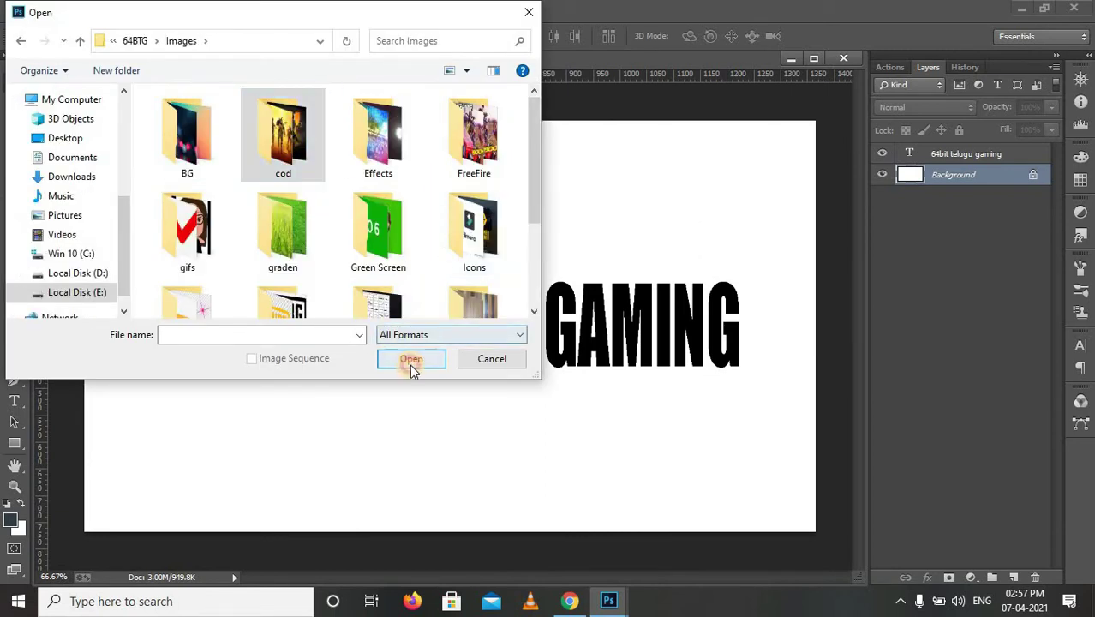
click(386, 123)
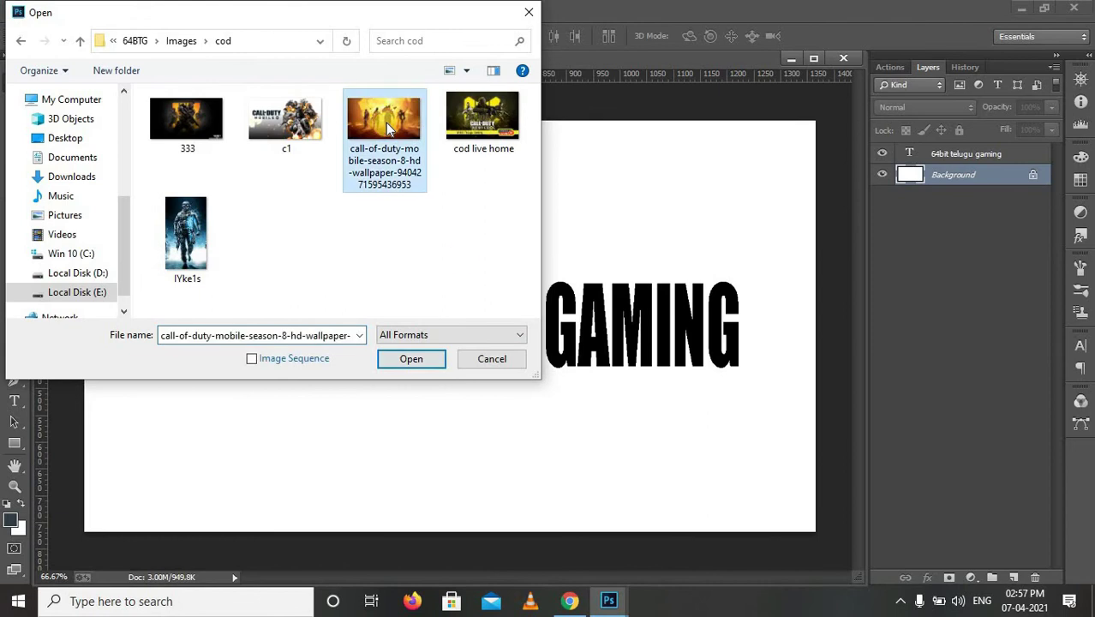
click(408, 360)
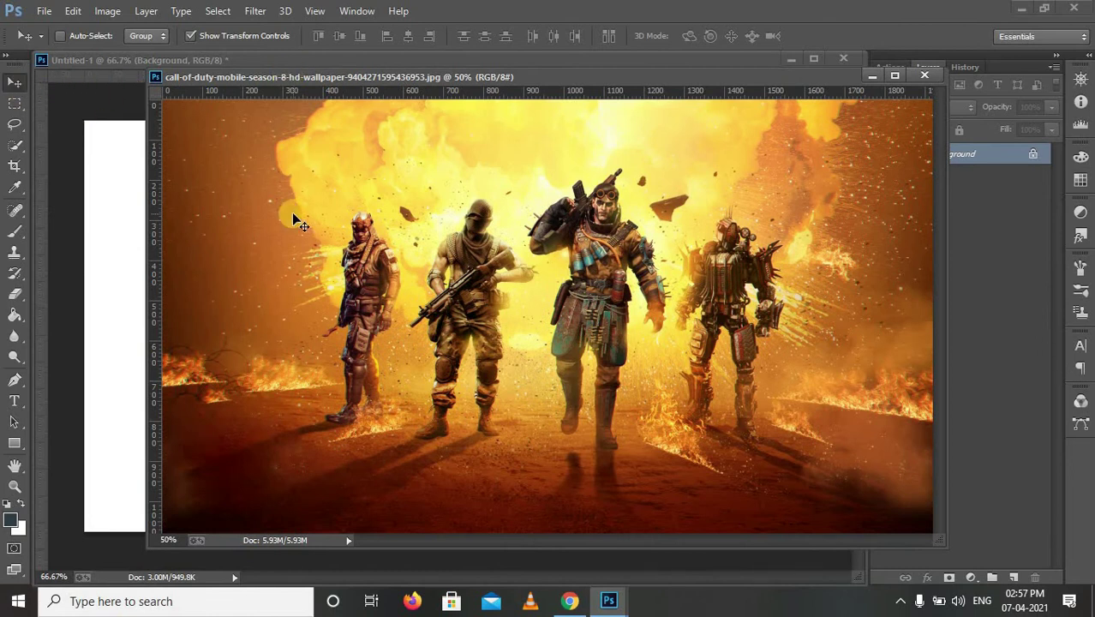
Move the wallpaper into Untitled-1 to cover the canvas, then close its window
click(14, 102)
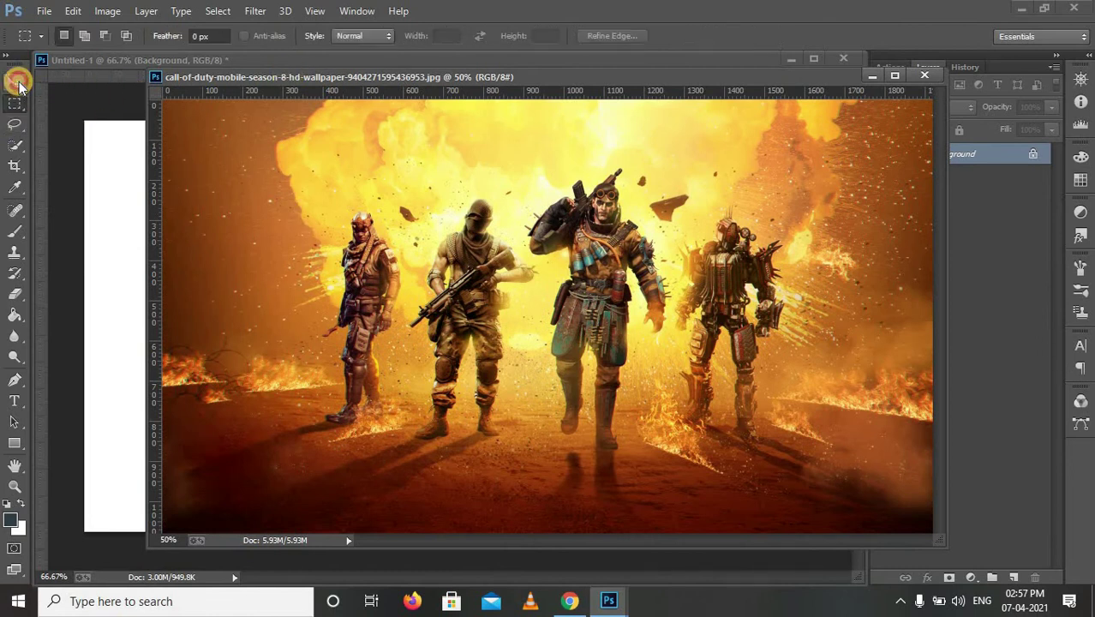
click(16, 82)
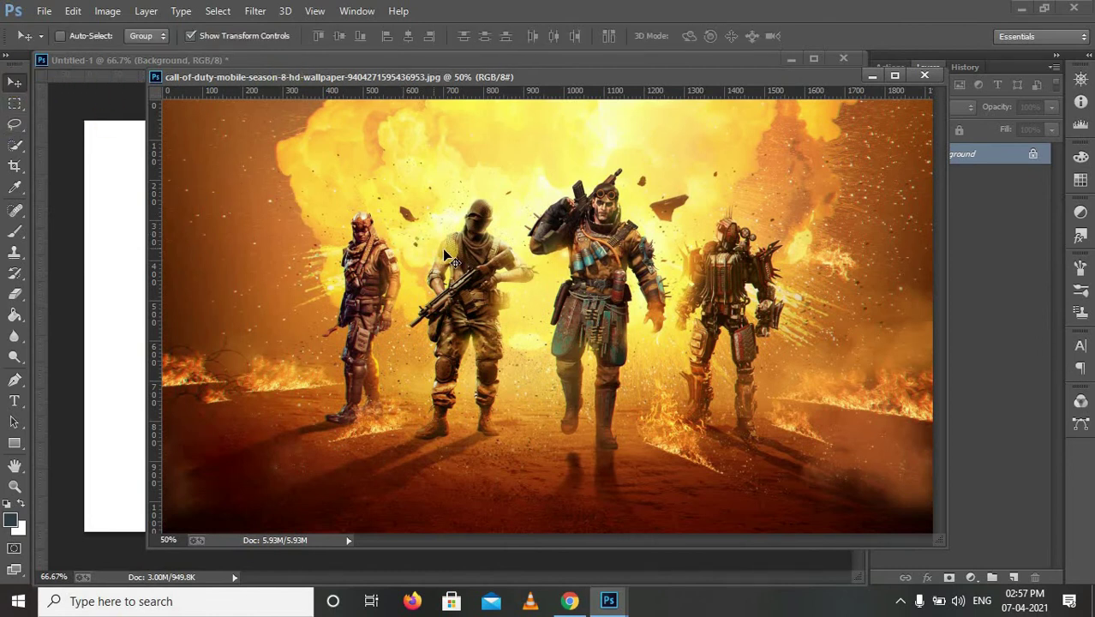
mouse_move(446, 246)
mouse_down()
mouse_move(154, 276)
mouse_move(131, 263)
mouse_up()
drag(374, 240, 402, 246)
click(925, 75)
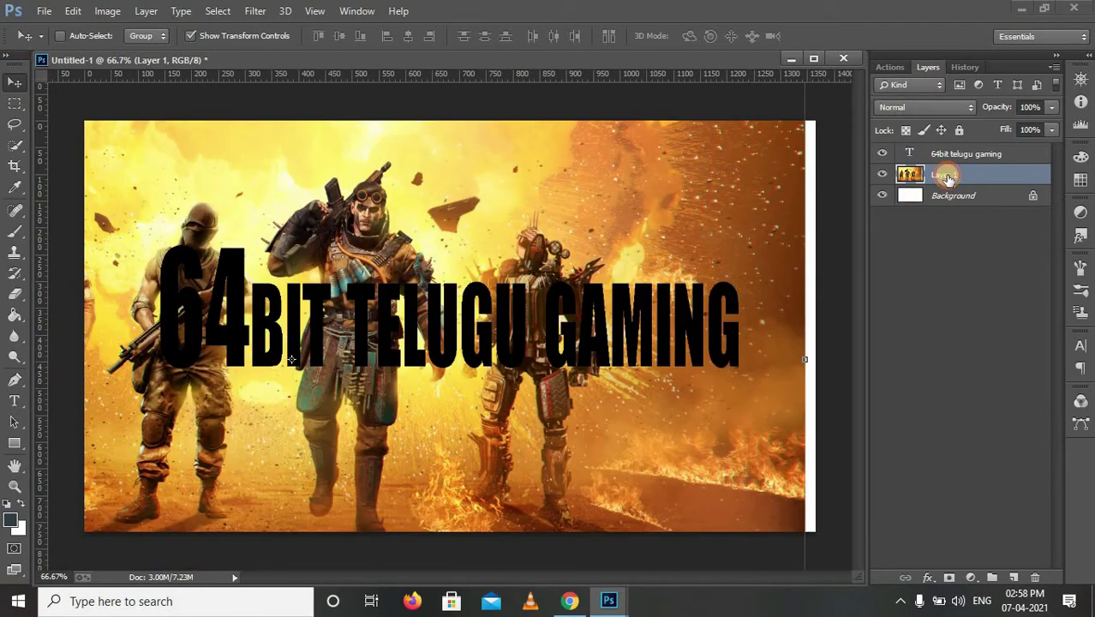
Put Layer 1 above the title text layer and make it a clipping mask
click(946, 191)
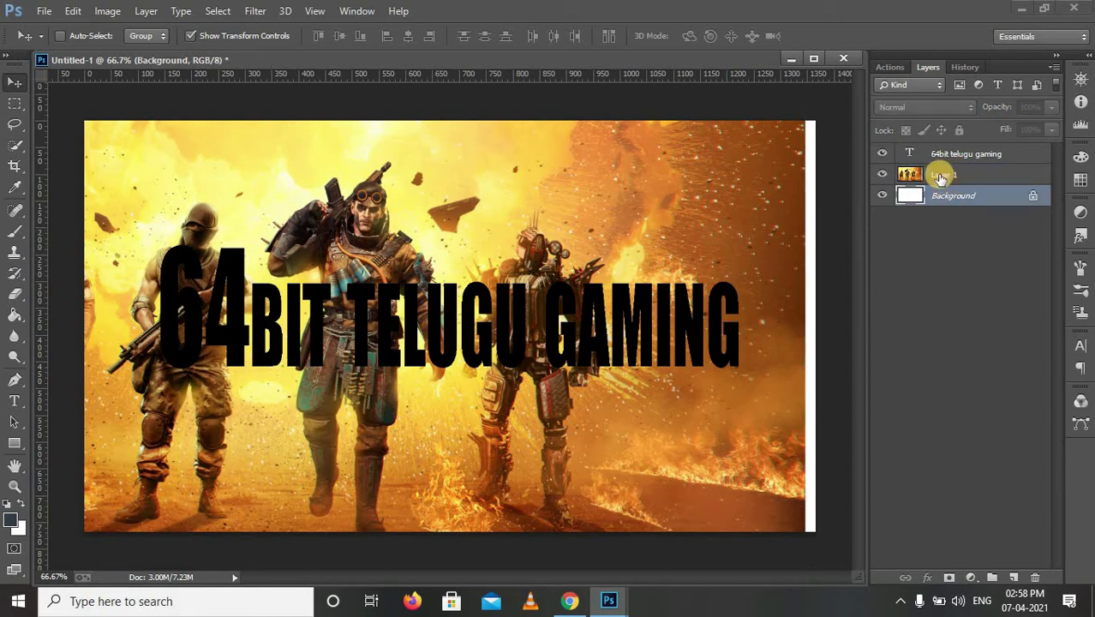
click(940, 177)
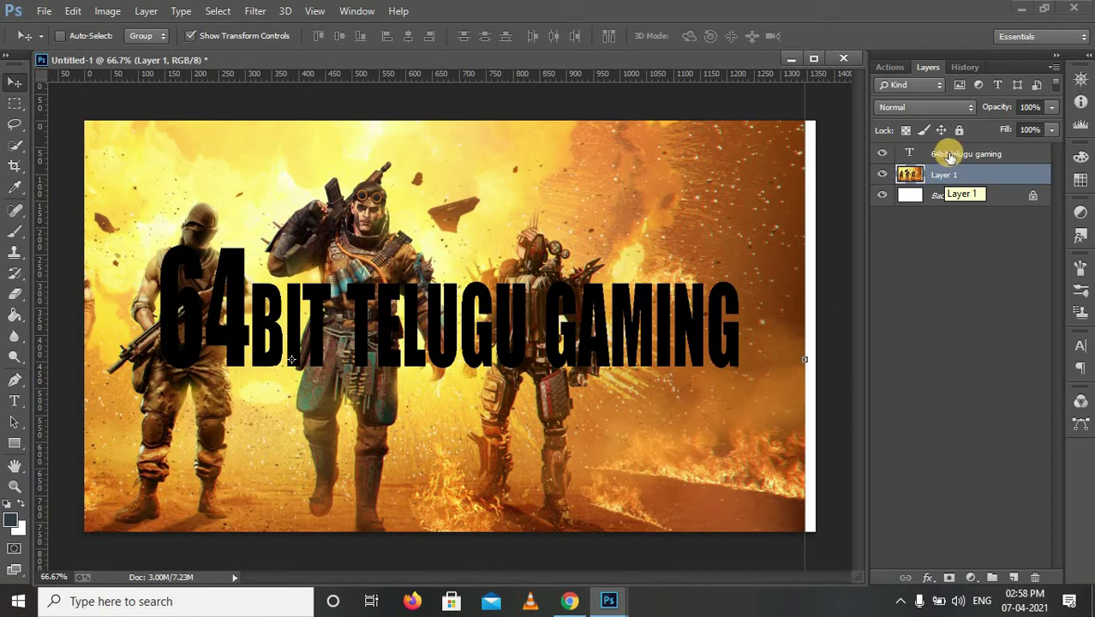
mouse_move(946, 155)
mouse_down()
mouse_move(949, 182)
mouse_move(949, 146)
mouse_up()
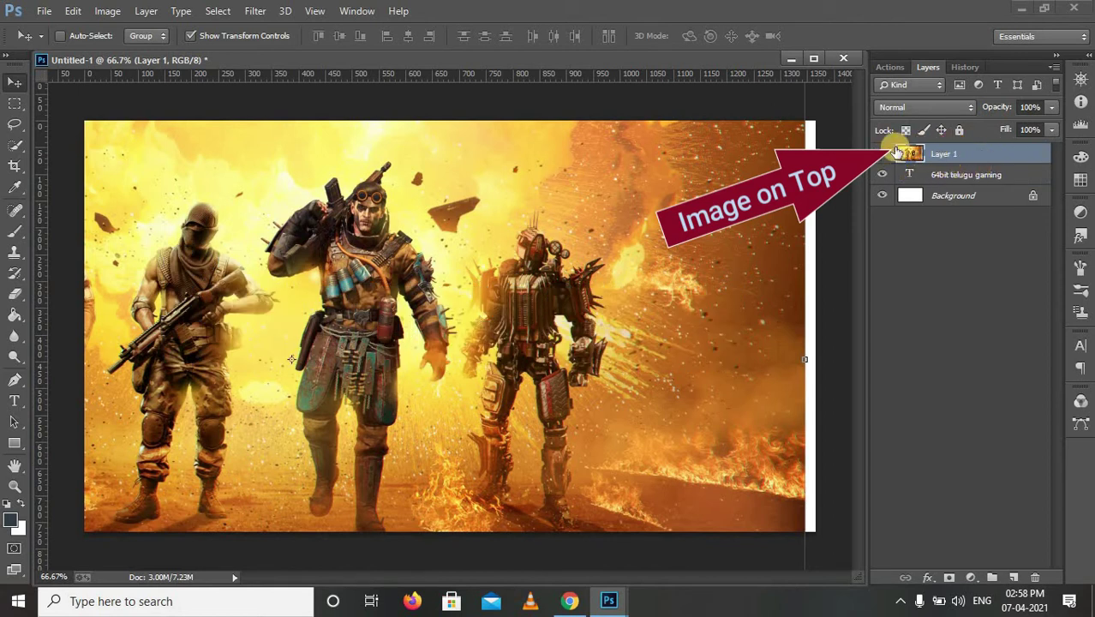
right_click(947, 154)
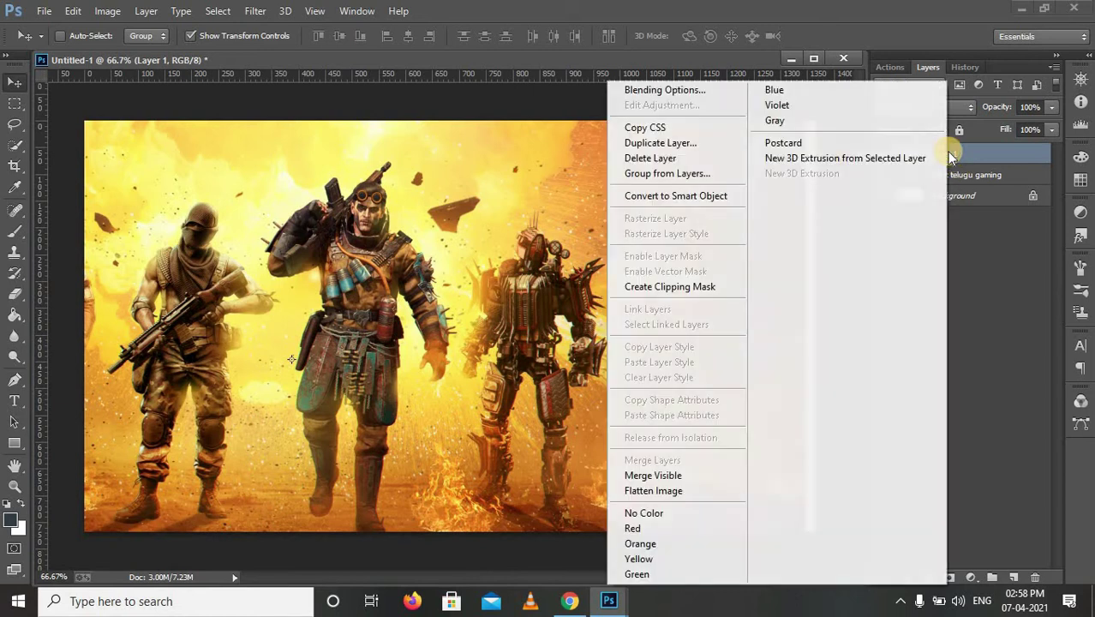
click(707, 292)
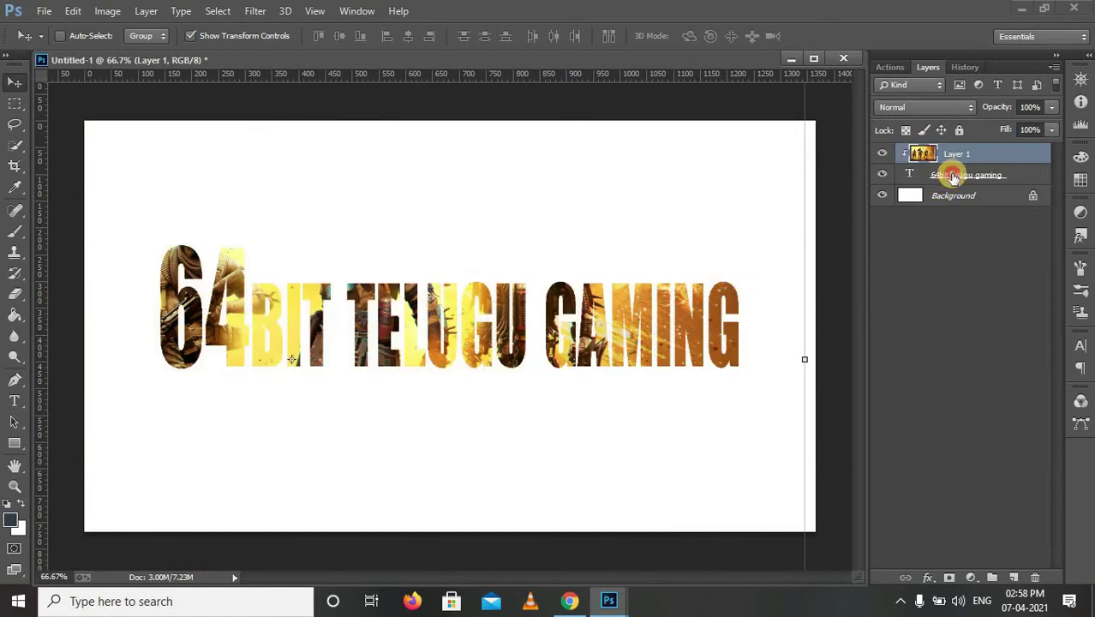
Reposition the wallpaper inside the letters and squash it to about 84% height
click(950, 175)
click(957, 155)
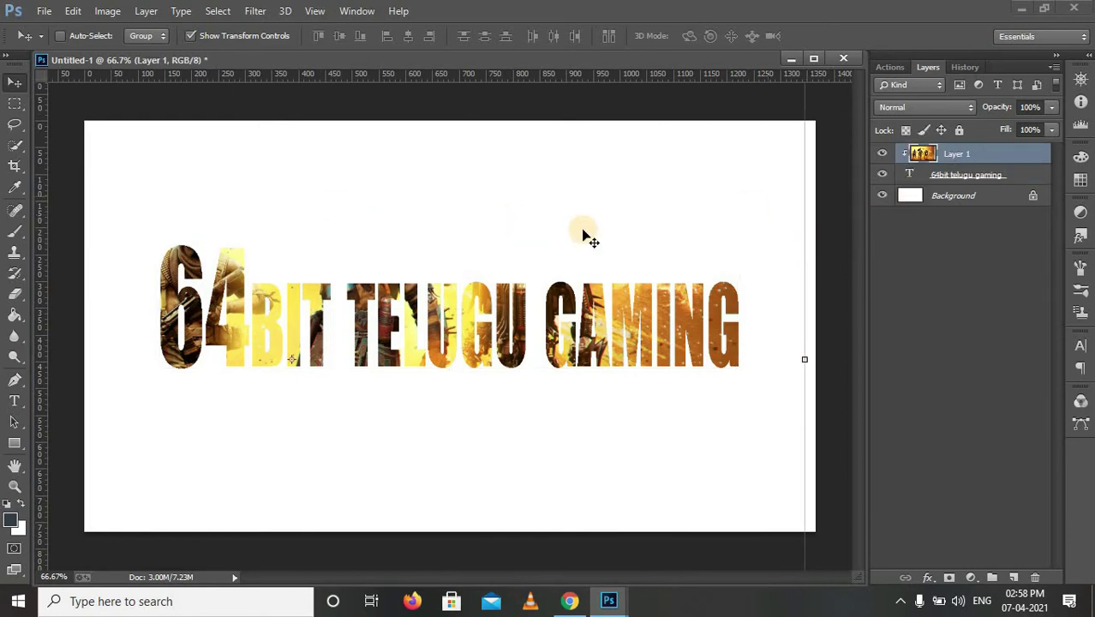
drag(605, 270, 645, 325)
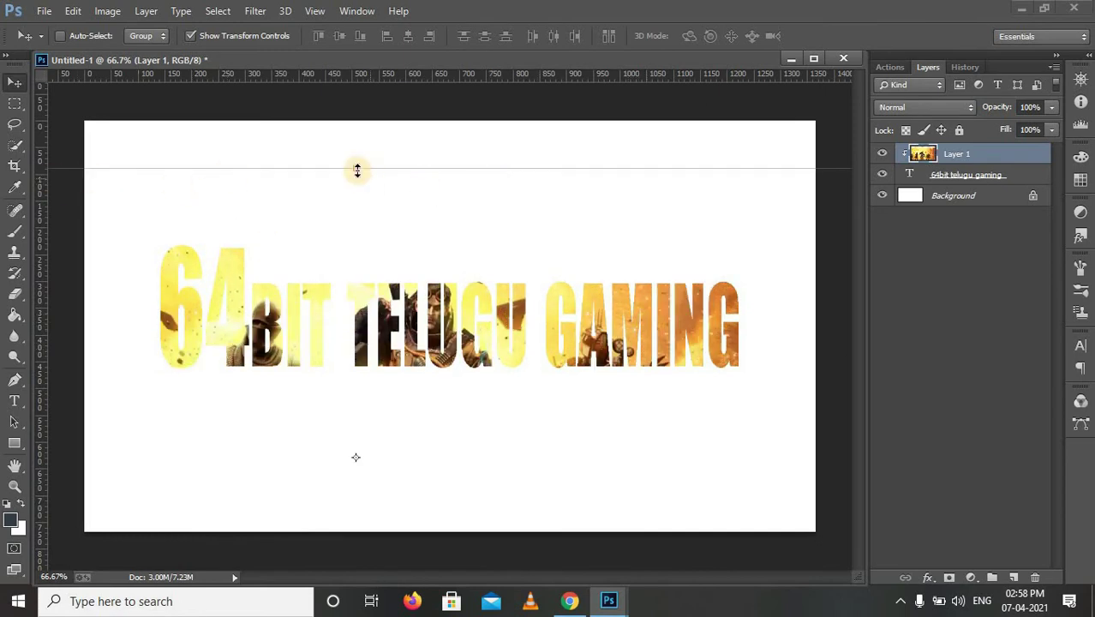
drag(356, 168, 358, 263)
drag(491, 402, 355, 319)
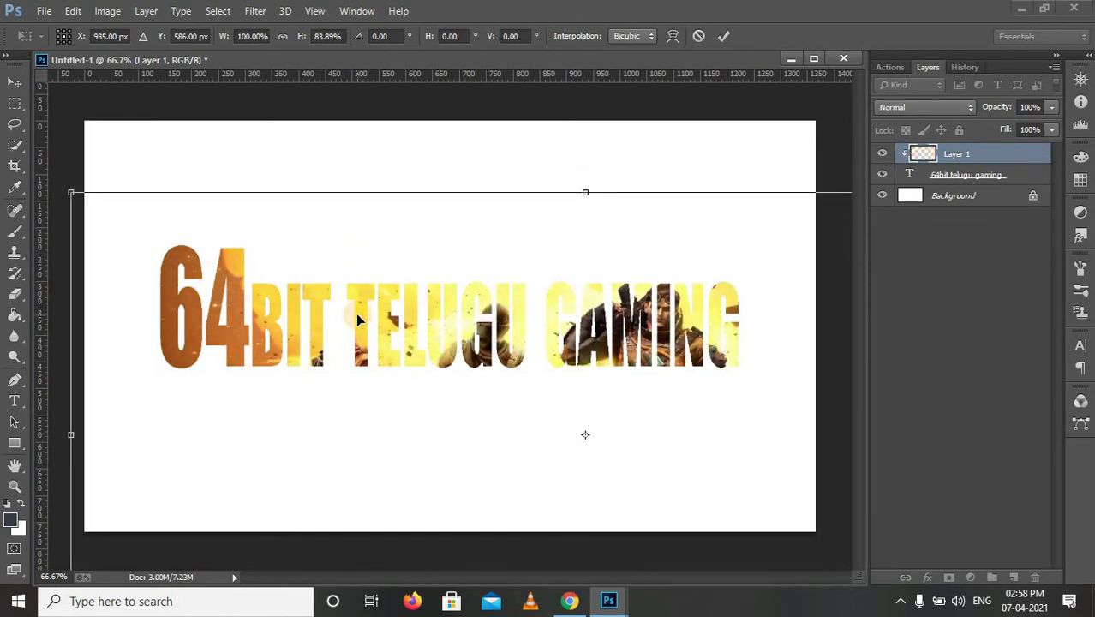
key(Return)
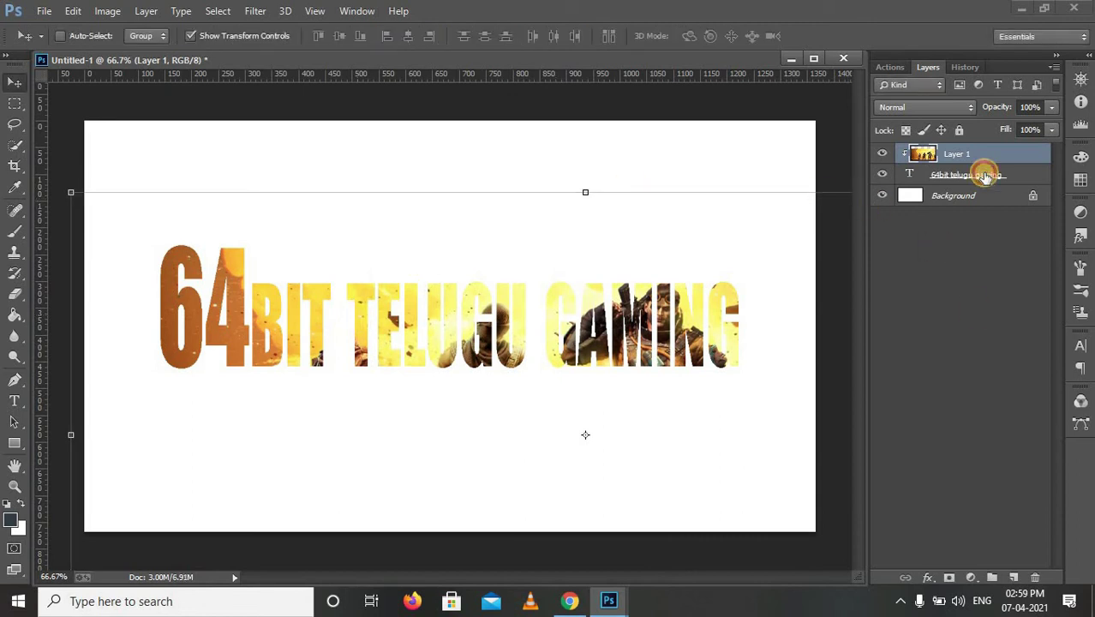
Give the title text a black Stroke outline and nudge the wallpaper inside the letters
click(975, 175)
click(928, 578)
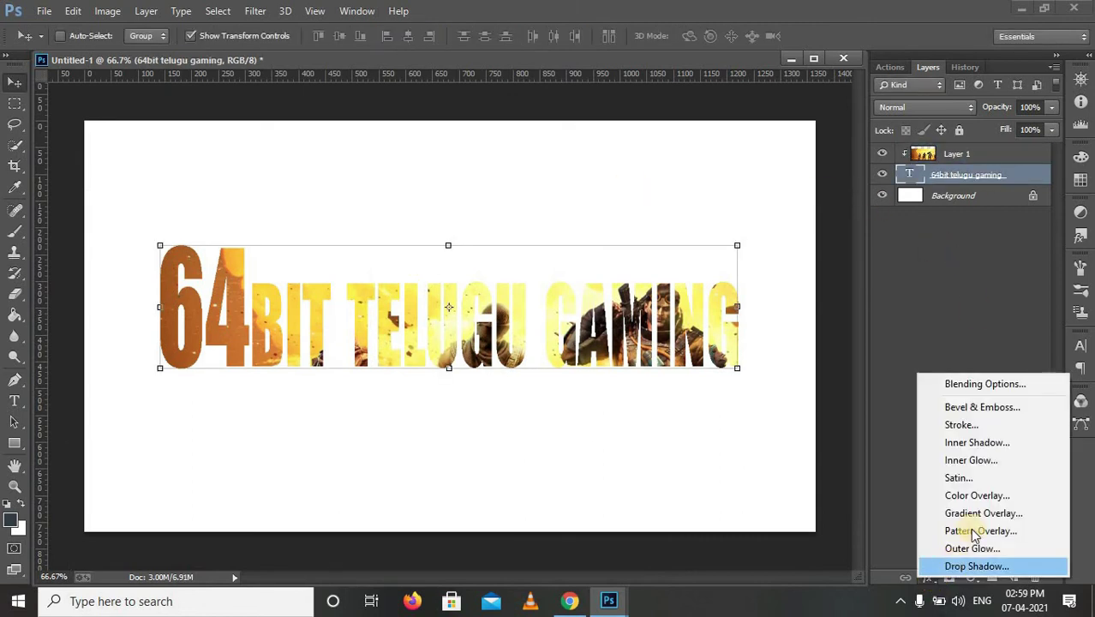
click(982, 426)
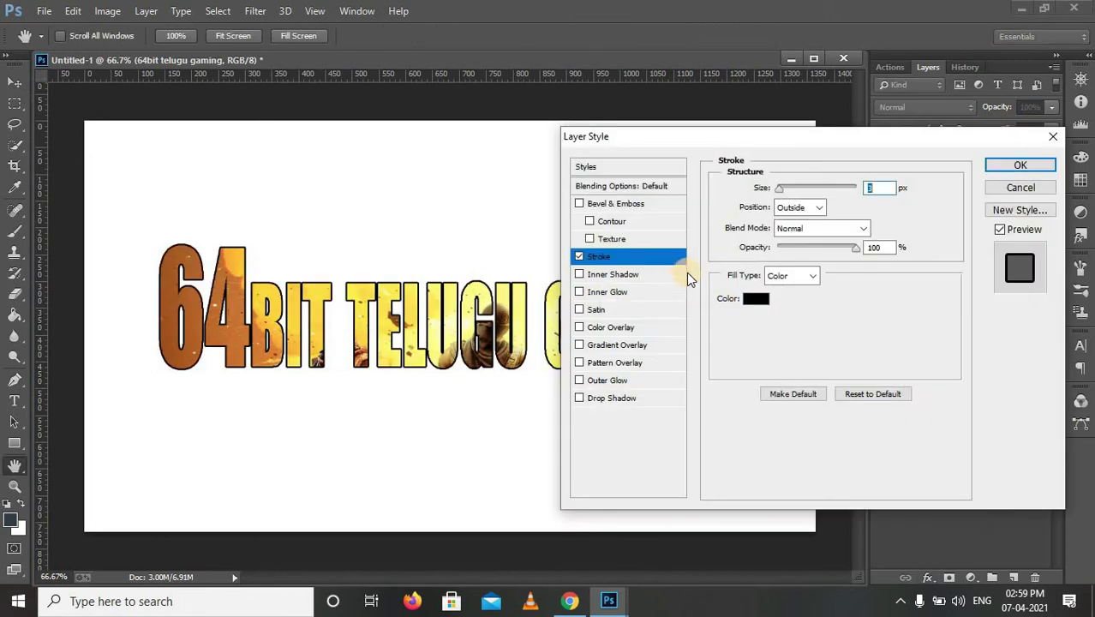
click(1001, 165)
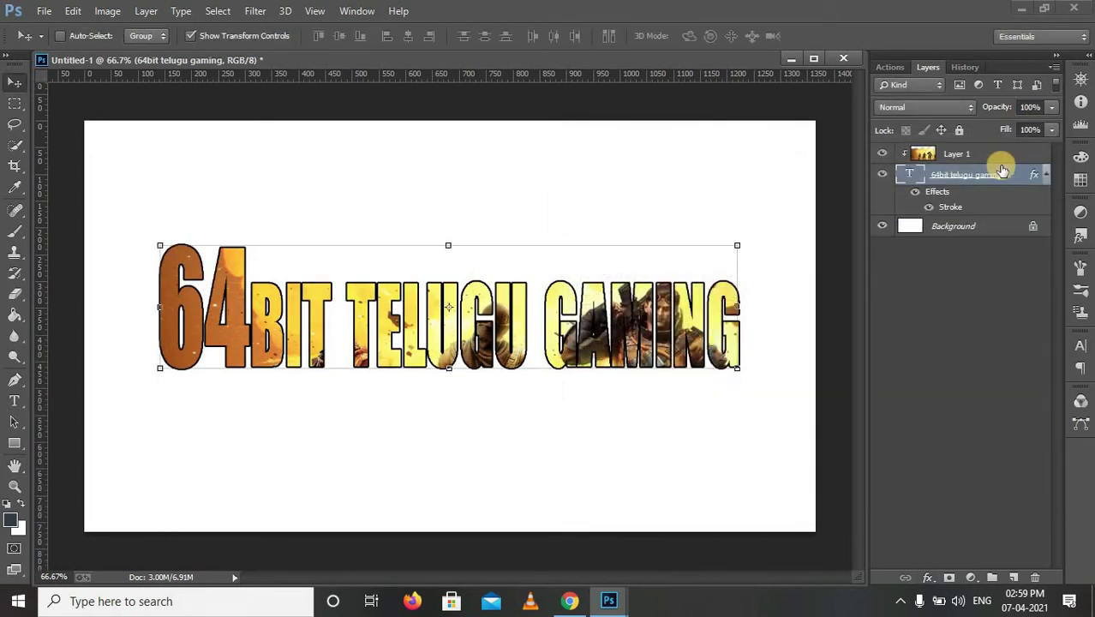
click(956, 157)
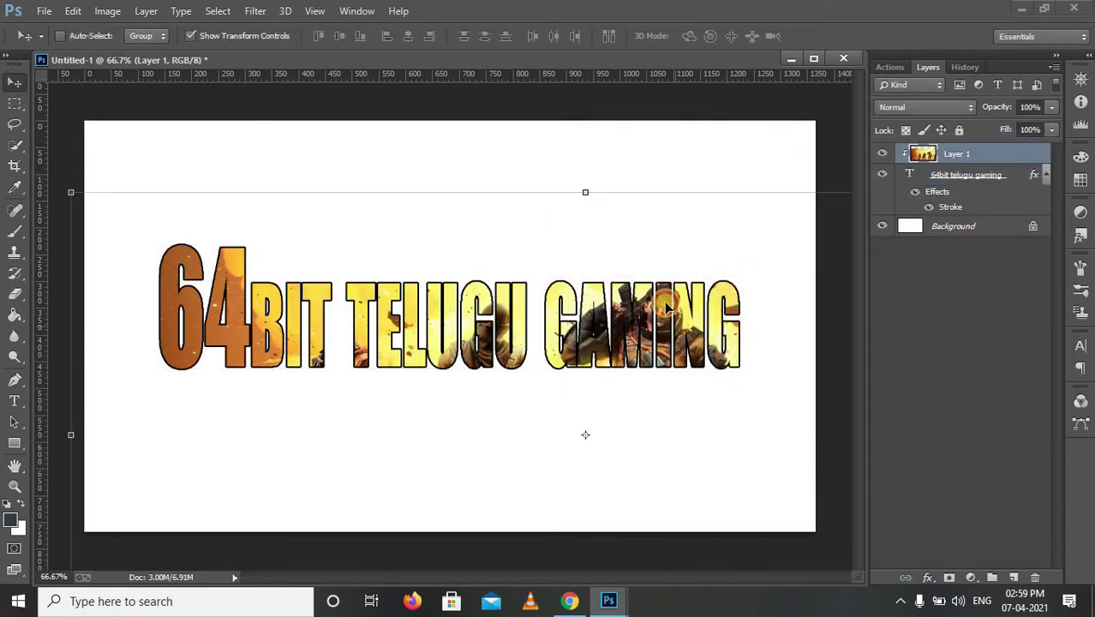
drag(595, 311, 649, 346)
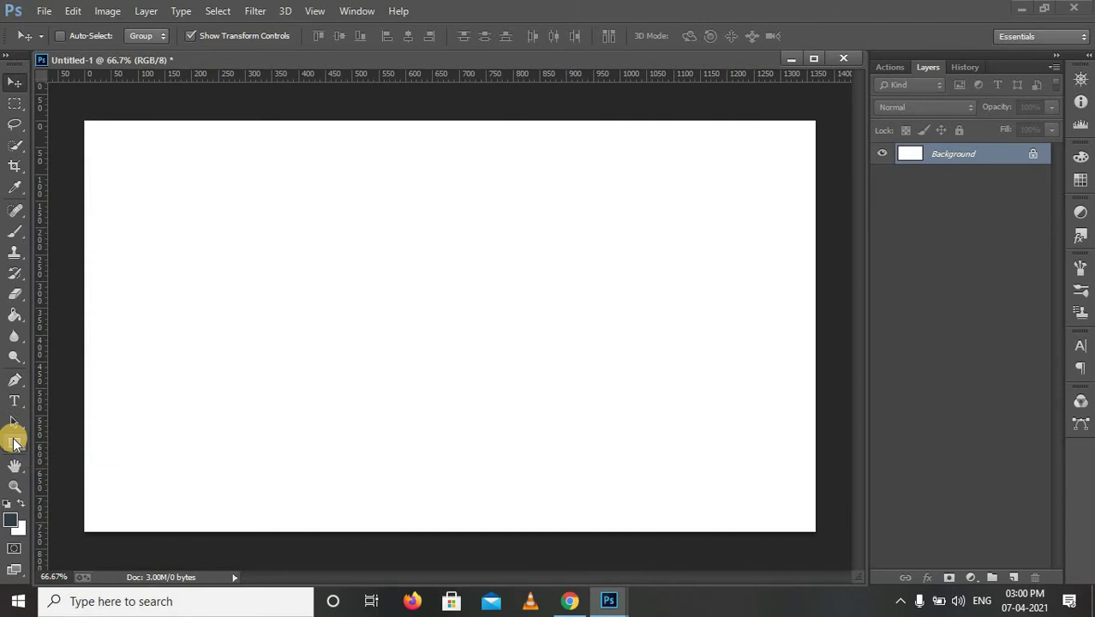
Draw the ink-splatter custom shape preset left of the canvas centre as Shape 1
drag(15, 441, 56, 531)
click(91, 517)
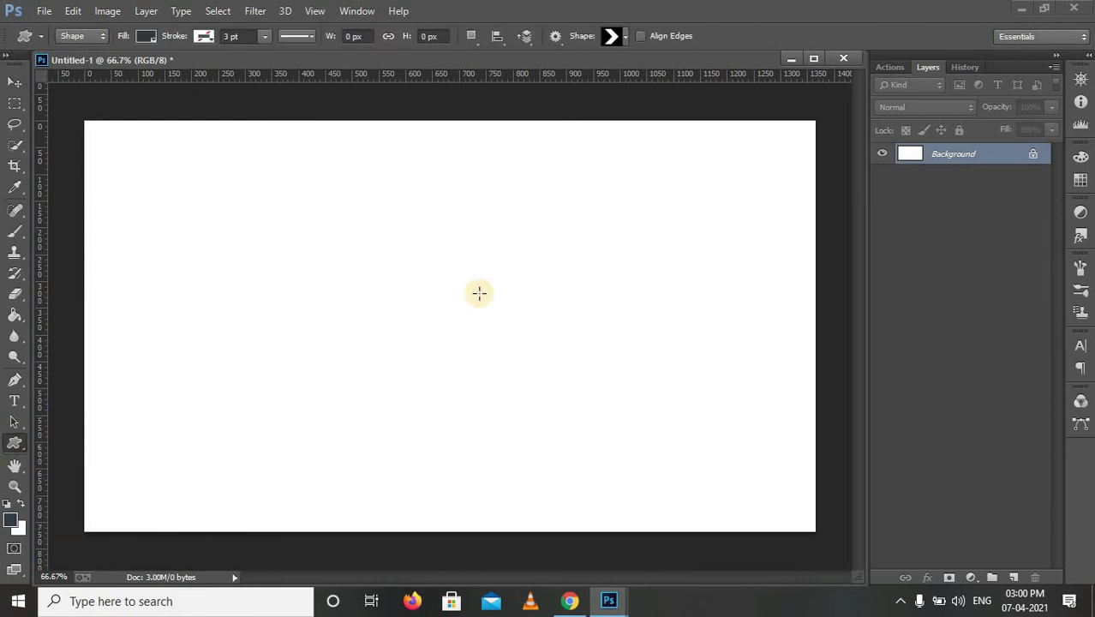
click(624, 36)
scroll(604, 125, up, 2)
scroll(643, 124, down, 5)
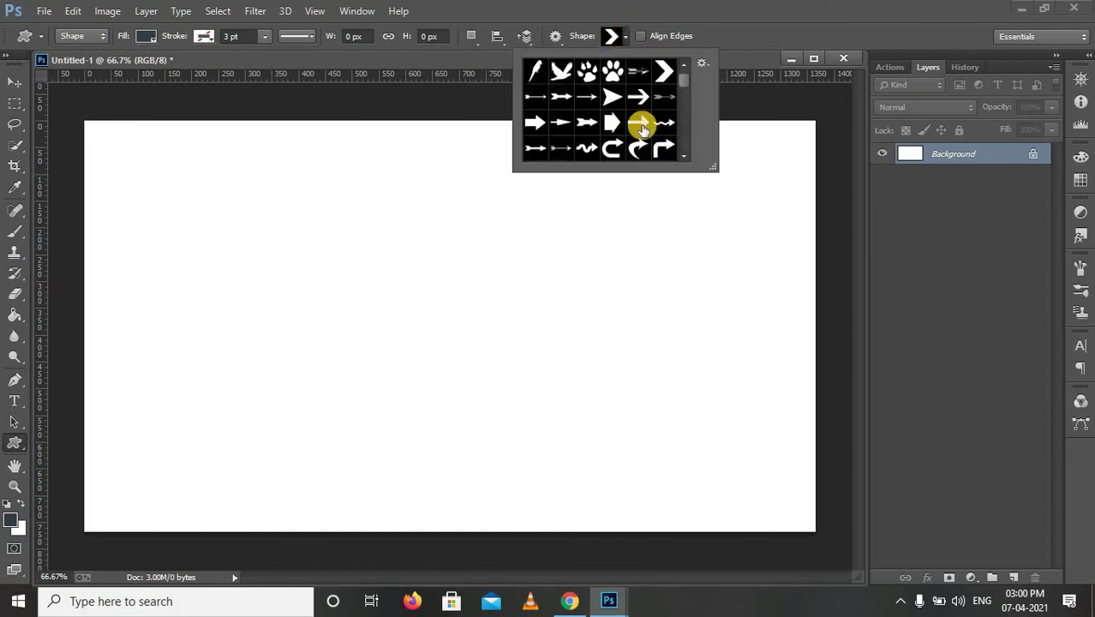
scroll(642, 128, down, 4)
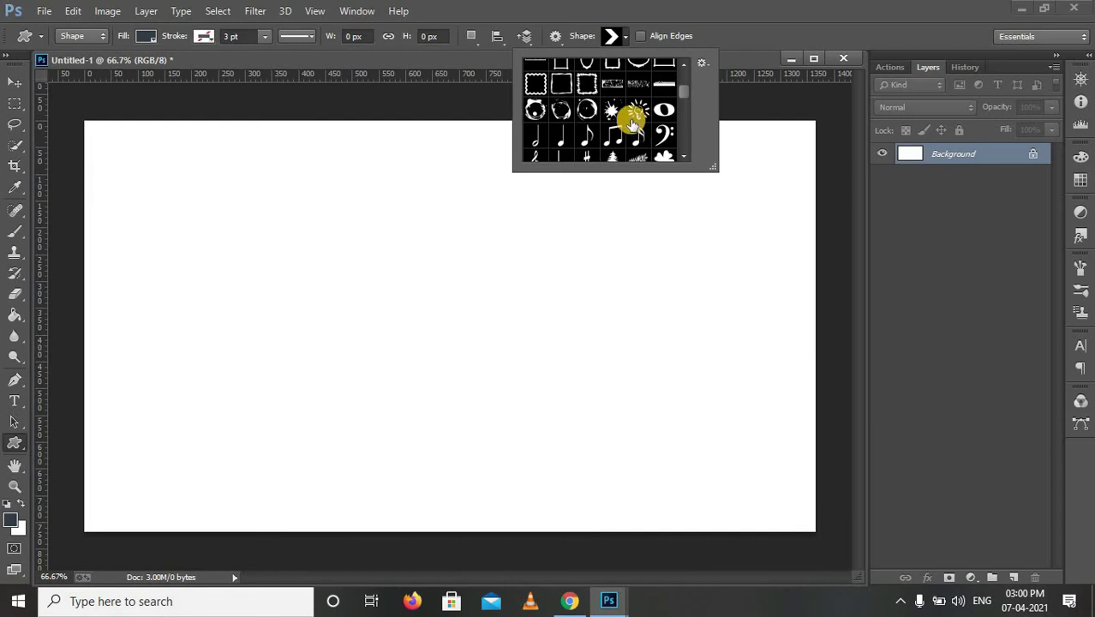
click(612, 111)
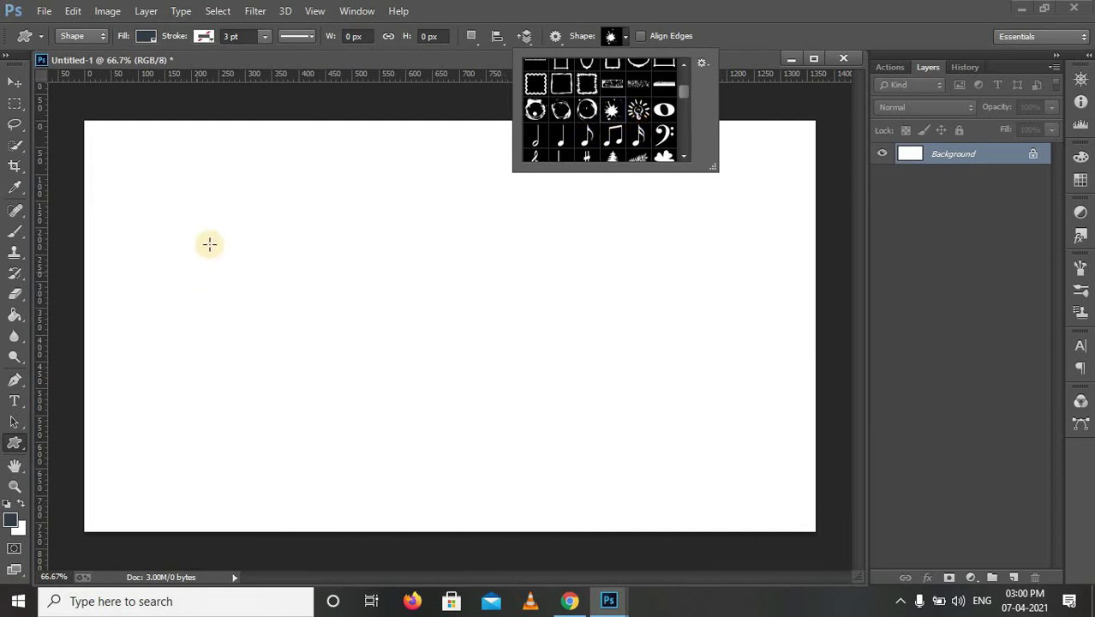
click(408, 391)
drag(444, 401, 444, 401)
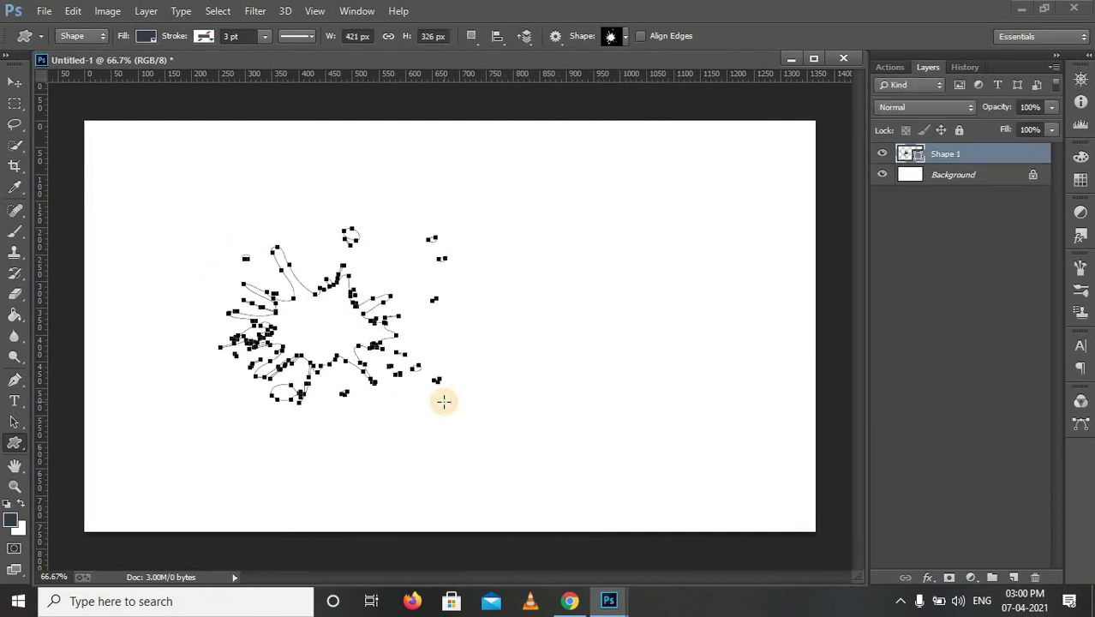
Open the soldier image lYke1s.jpg from the cod folder
click(45, 12)
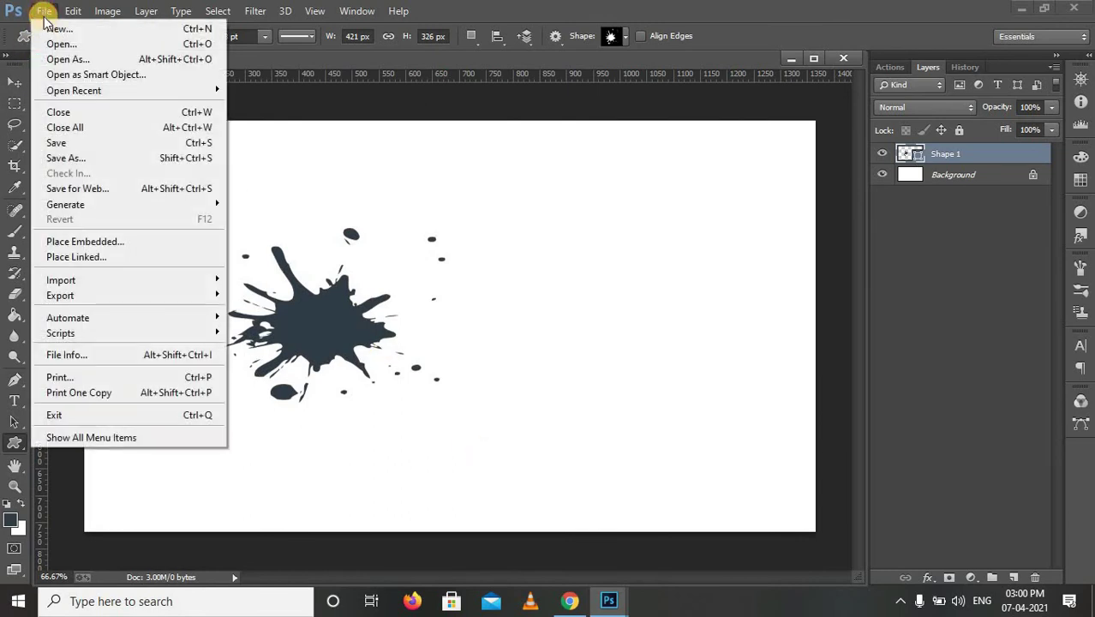
click(47, 38)
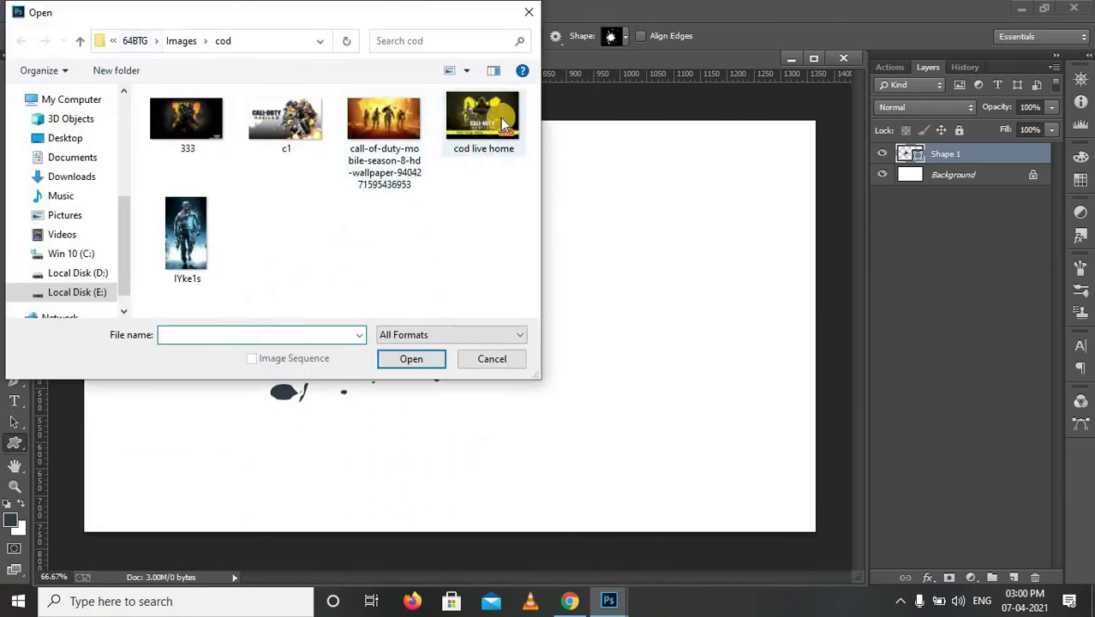
click(186, 120)
click(188, 240)
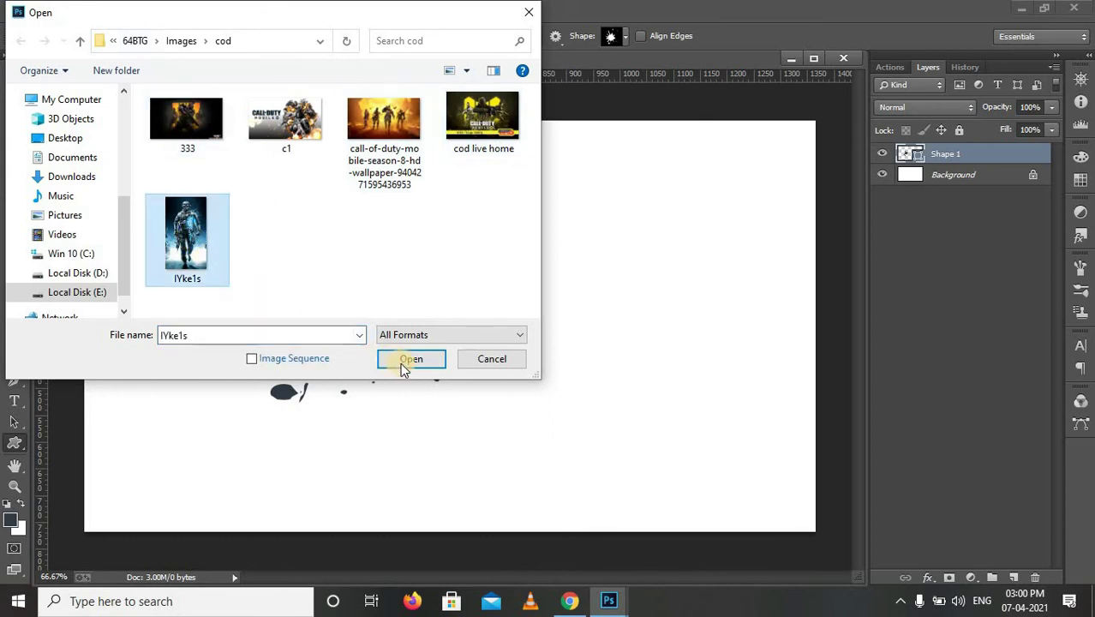
click(401, 360)
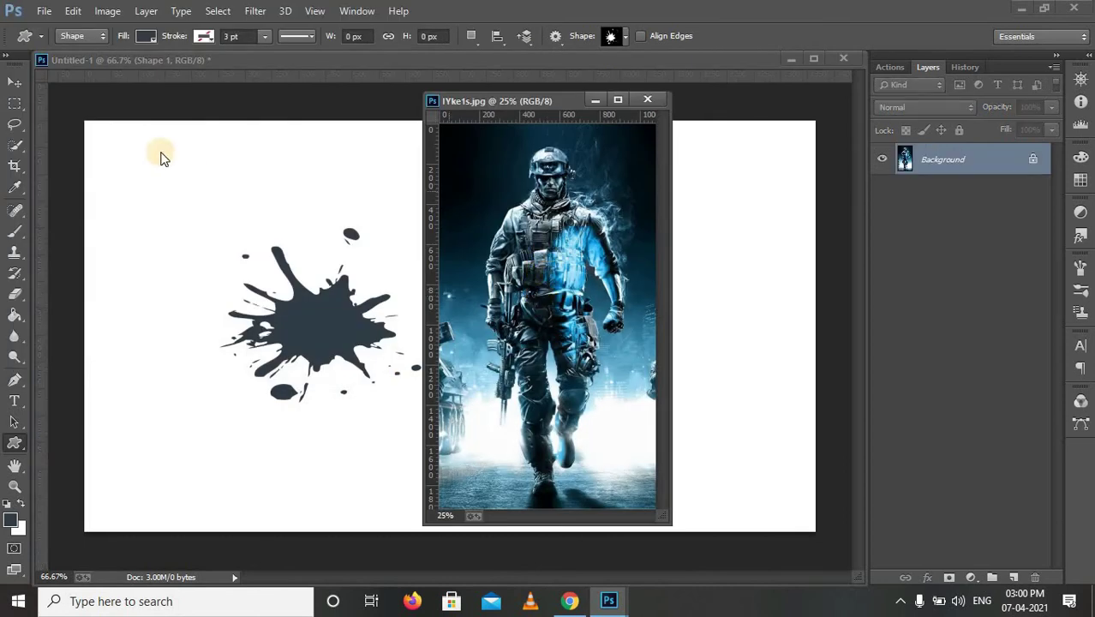
Bring the soldier image into Untitled-1 and scale it over the canvas's left side
click(15, 82)
drag(542, 256, 484, 465)
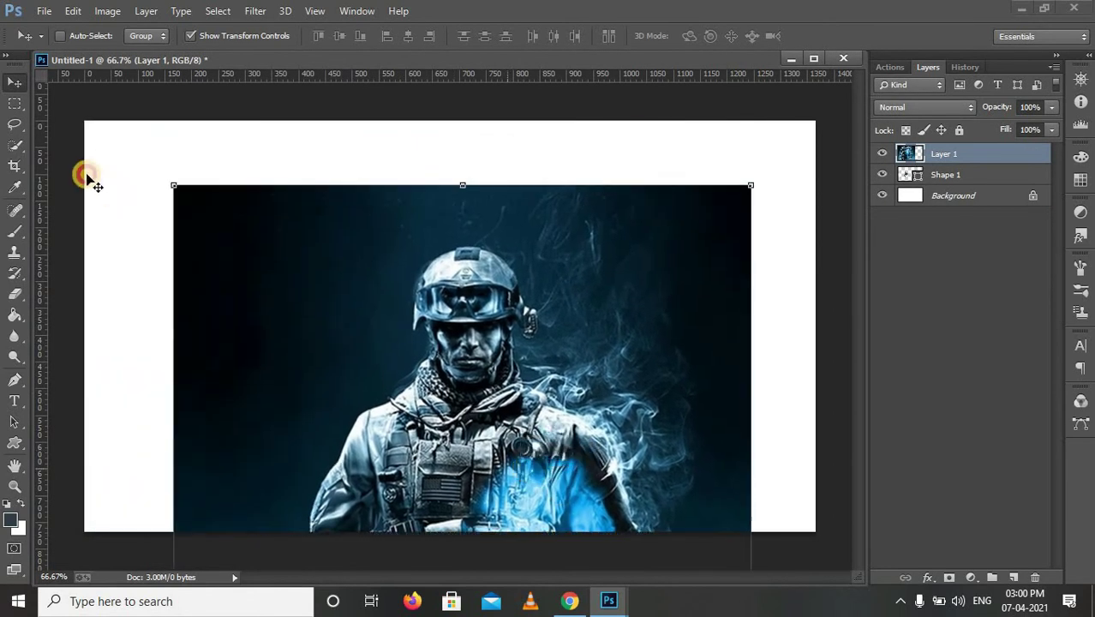
drag(162, 177, 479, 405)
drag(639, 514, 334, 218)
drag(296, 130, 327, 316)
drag(344, 410, 350, 286)
key(Return)
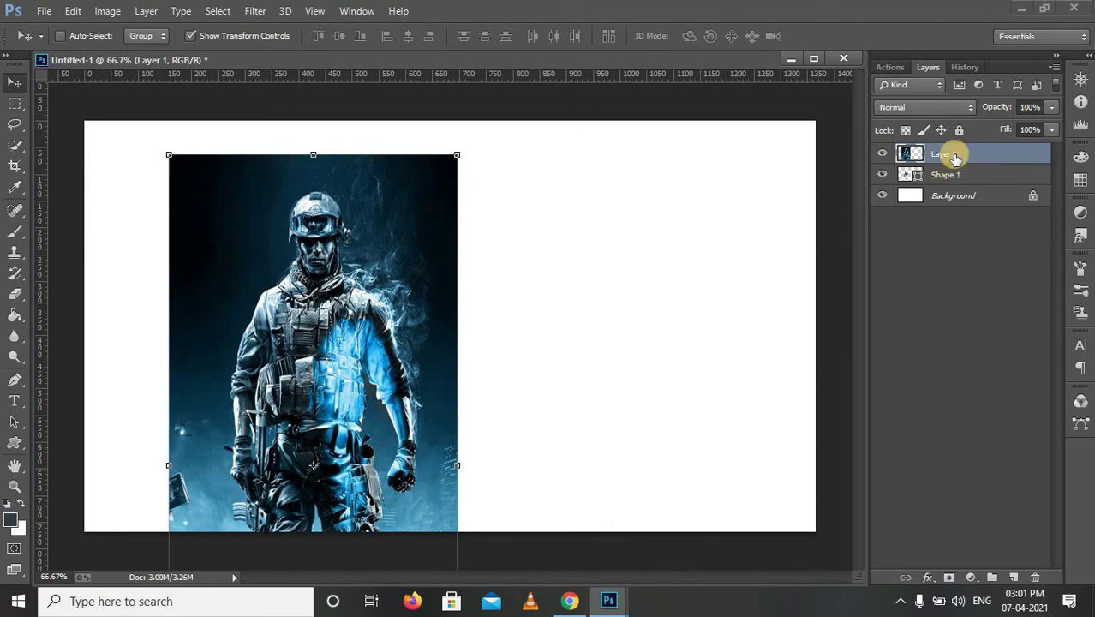
Clip the soldier layer to Shape 1 and enlarge the splatter to about 179% by 162%
right_click(958, 155)
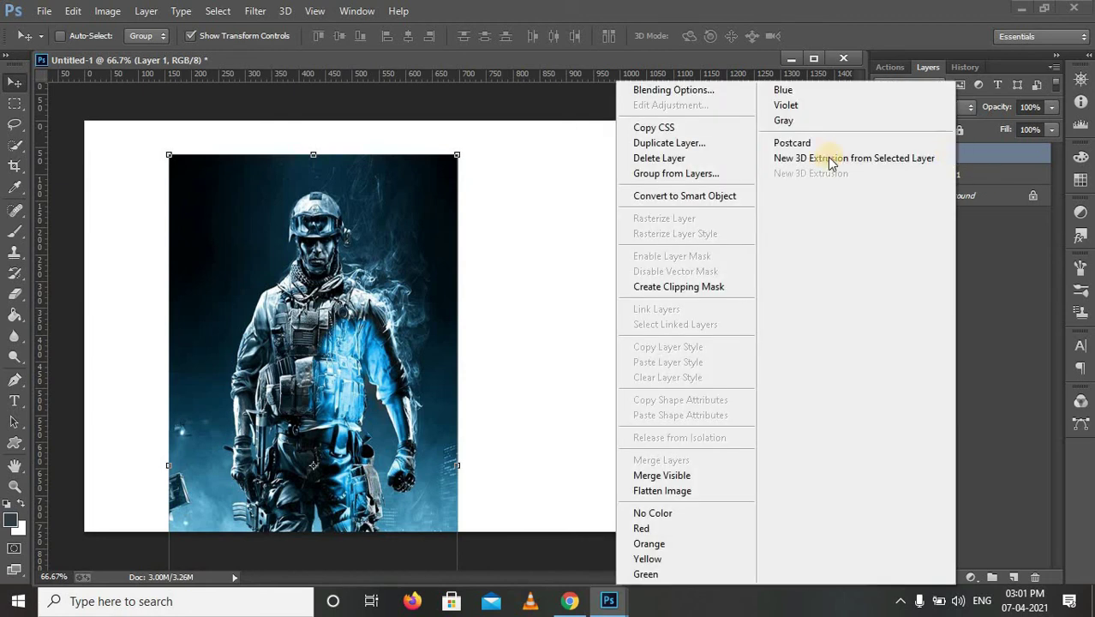
click(718, 298)
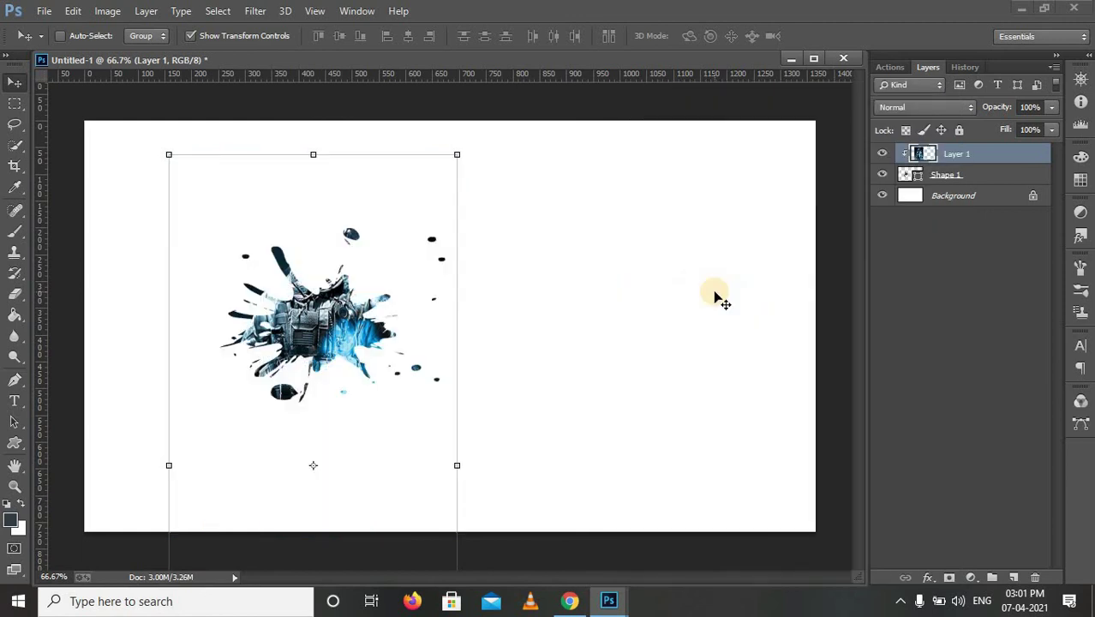
click(933, 176)
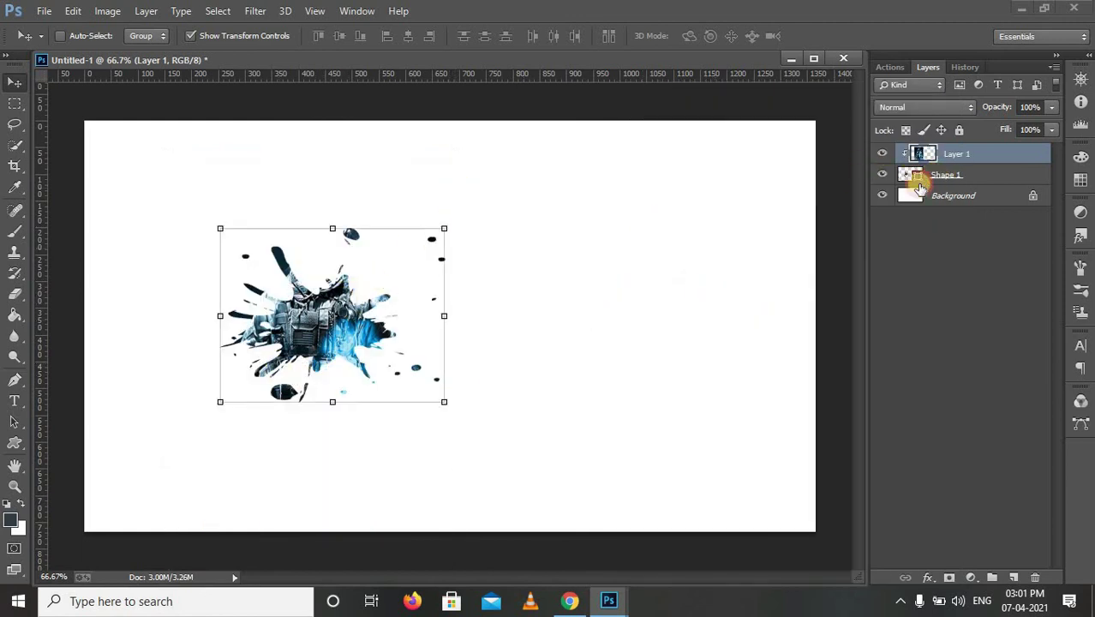
drag(443, 228, 501, 177)
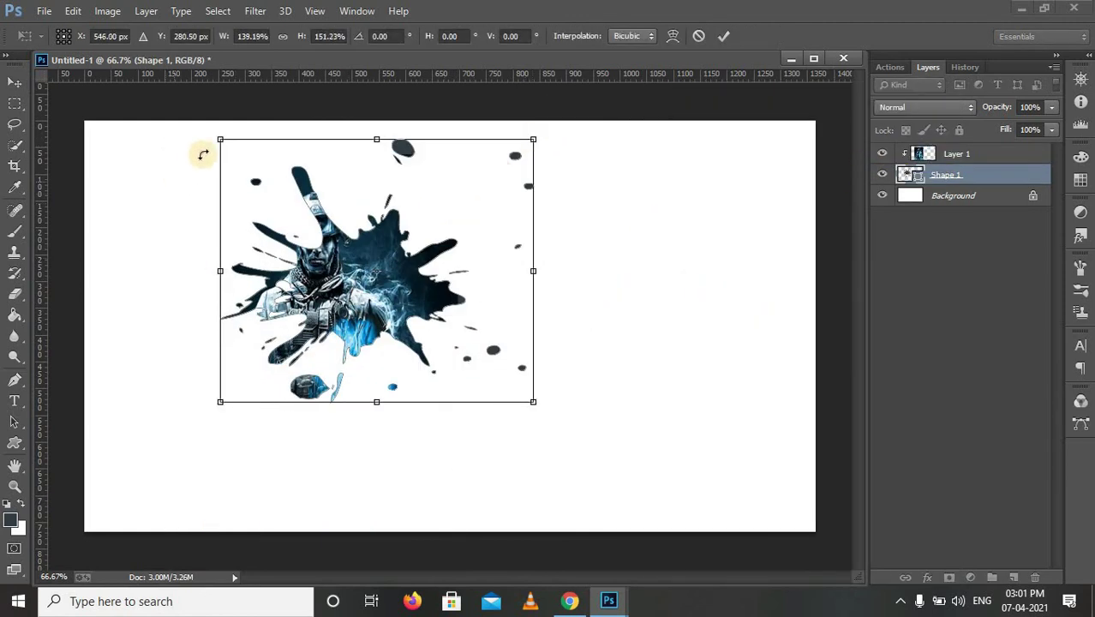
drag(221, 142, 130, 121)
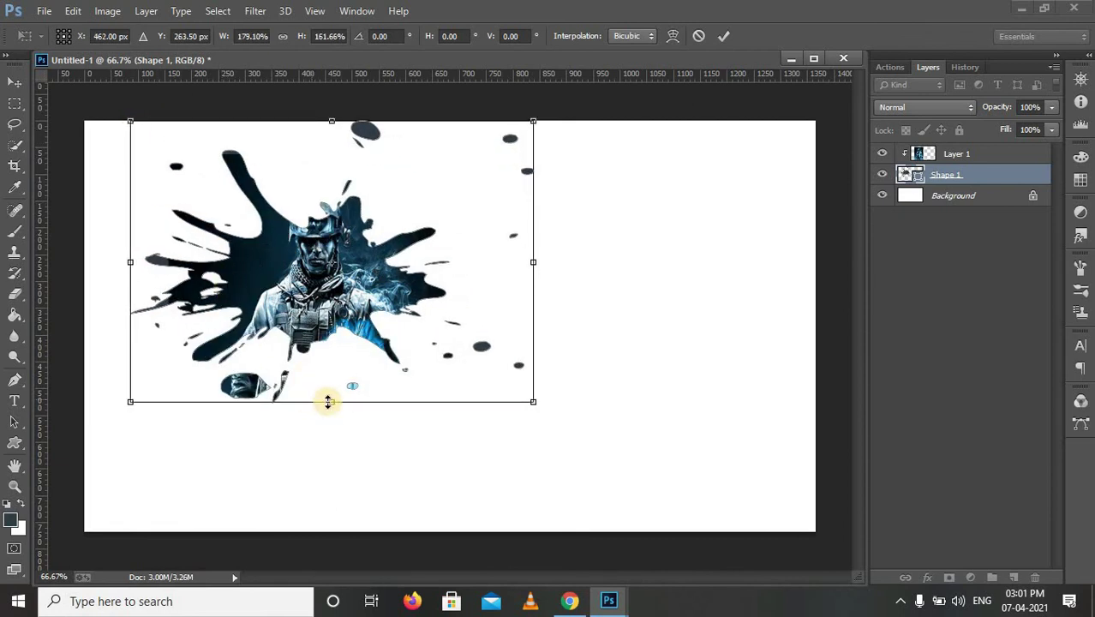